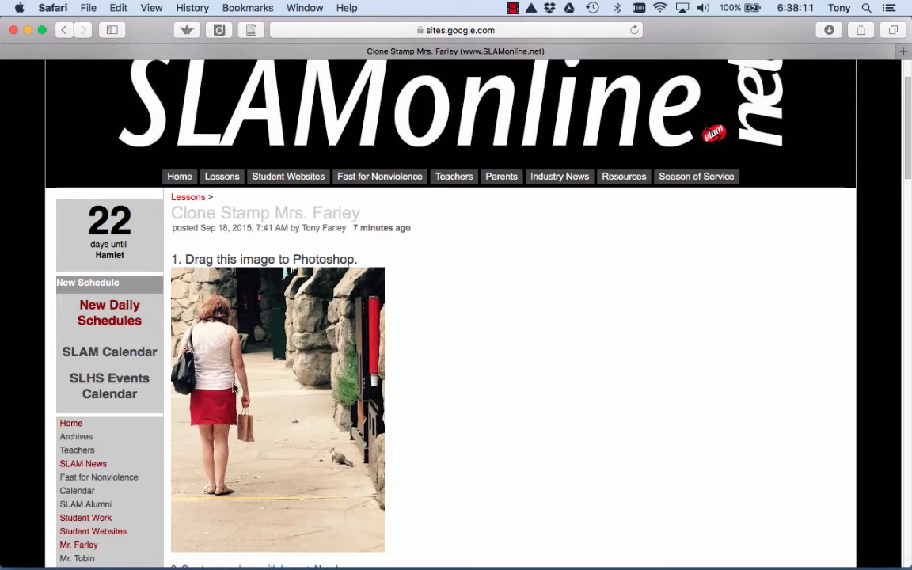
- Open the lesson page's photo of the woman and squirrel in Photoshop and enlarge the application window to fit the screen
{"action": "left_click_drag", "start_coordinate": [225, 350], "coordinate": [582, 552]}
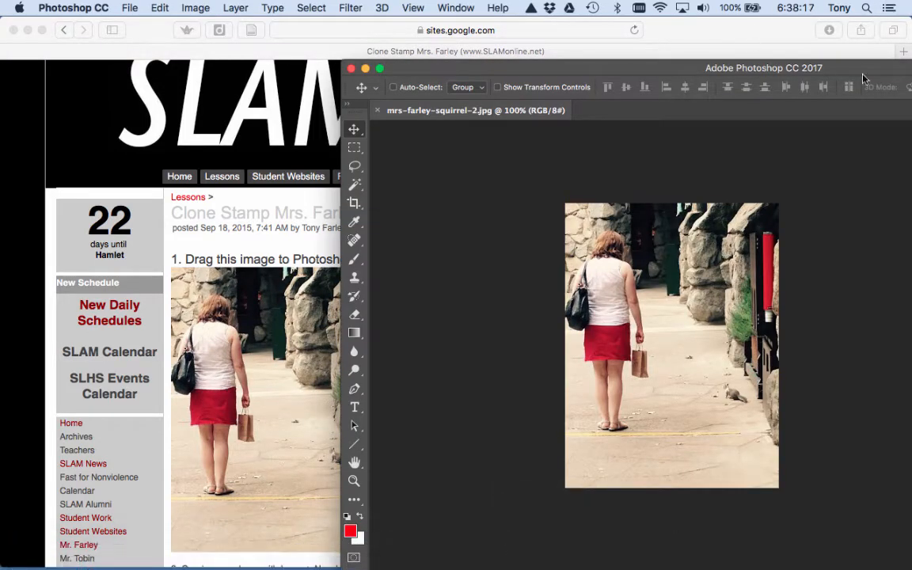
{"action": "double_click", "coordinate": [830, 68]}
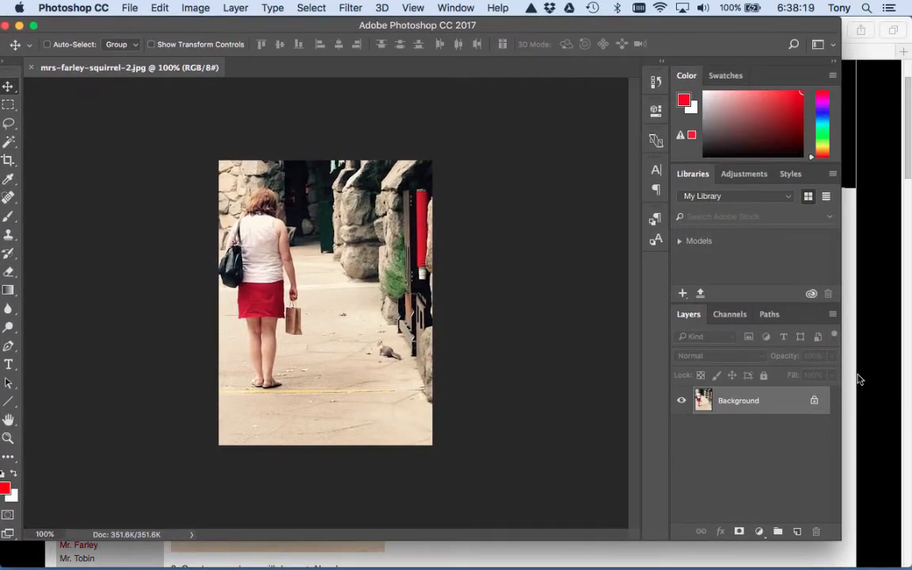
{"action": "left_click_drag", "start_coordinate": [835, 540], "coordinate": [897, 563]}
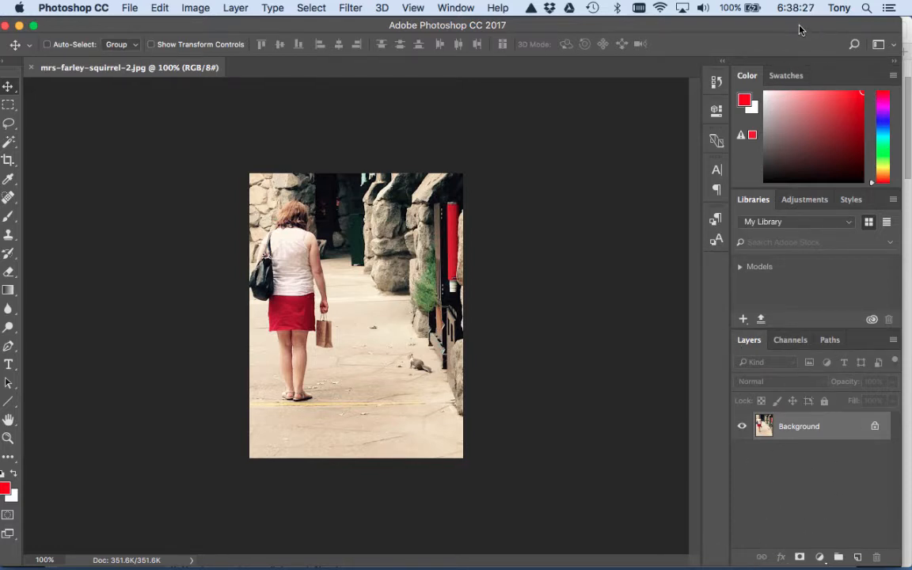
{"action": "left_click_drag", "start_coordinate": [799, 30], "coordinate": [804, 29]}
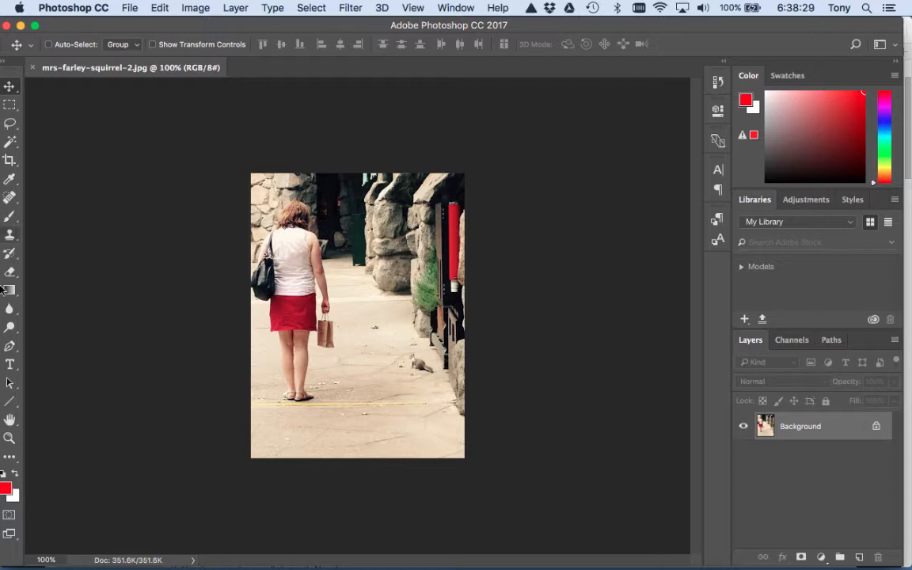
- Try the 3D, Graphic and Web, Motion and Painting workspaces in turn
{"action": "left_click", "coordinate": [888, 50]}
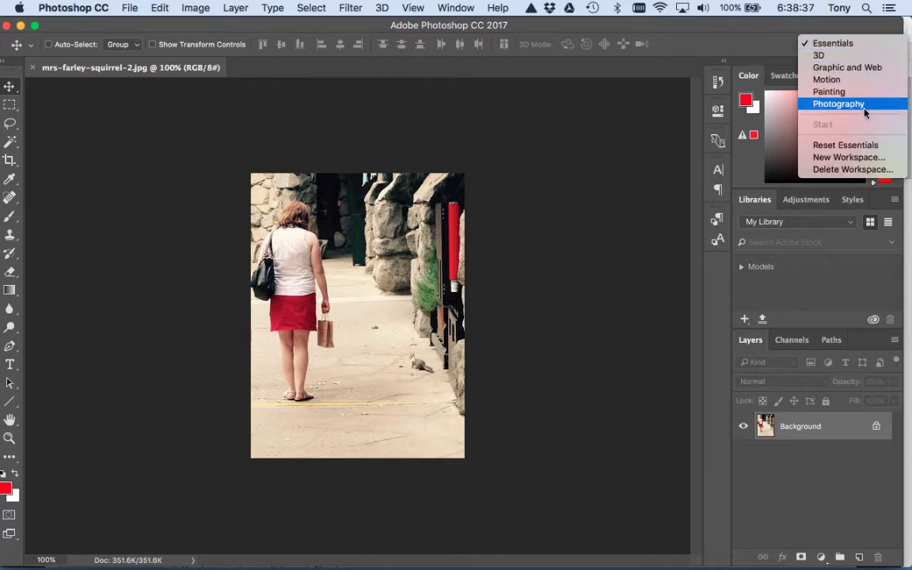
{"action": "left_click", "coordinate": [849, 56]}
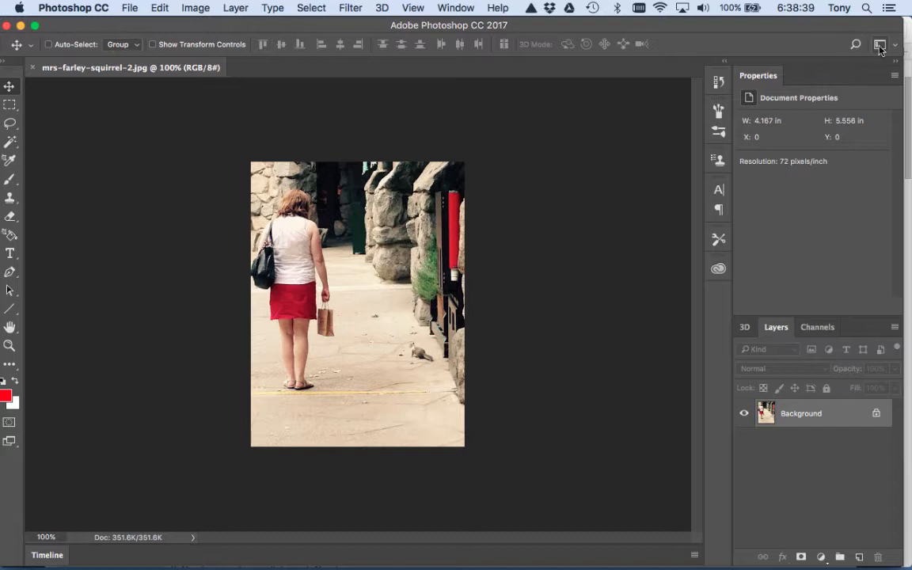
{"action": "left_click", "coordinate": [880, 46]}
{"action": "left_click", "coordinate": [874, 70]}
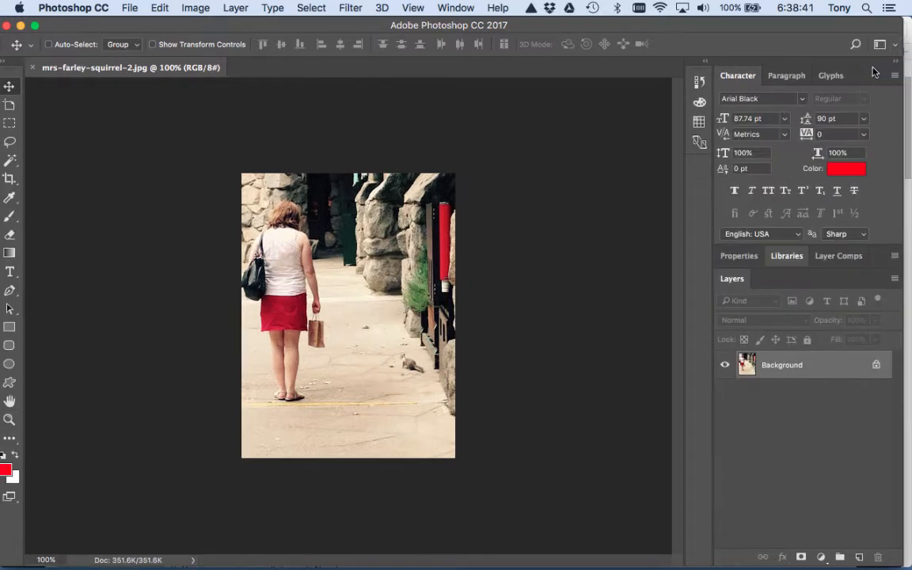
{"action": "left_click", "coordinate": [879, 44]}
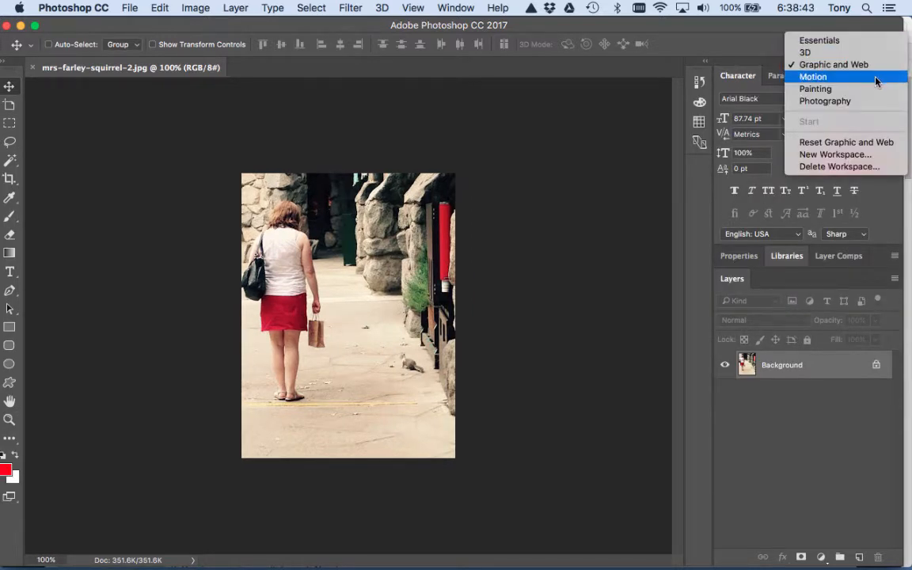
{"action": "left_click", "coordinate": [876, 77]}
{"action": "left_click", "coordinate": [881, 46]}
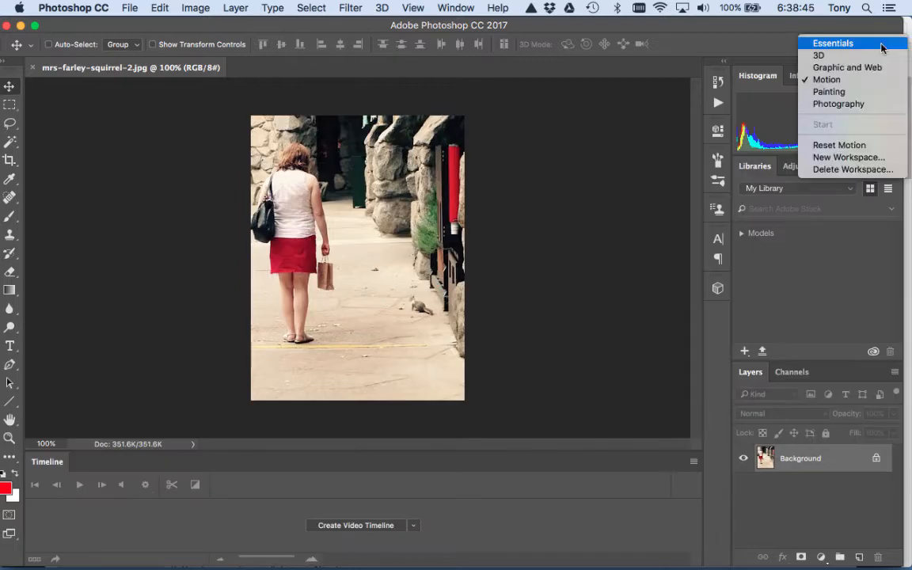
{"action": "left_click", "coordinate": [869, 92]}
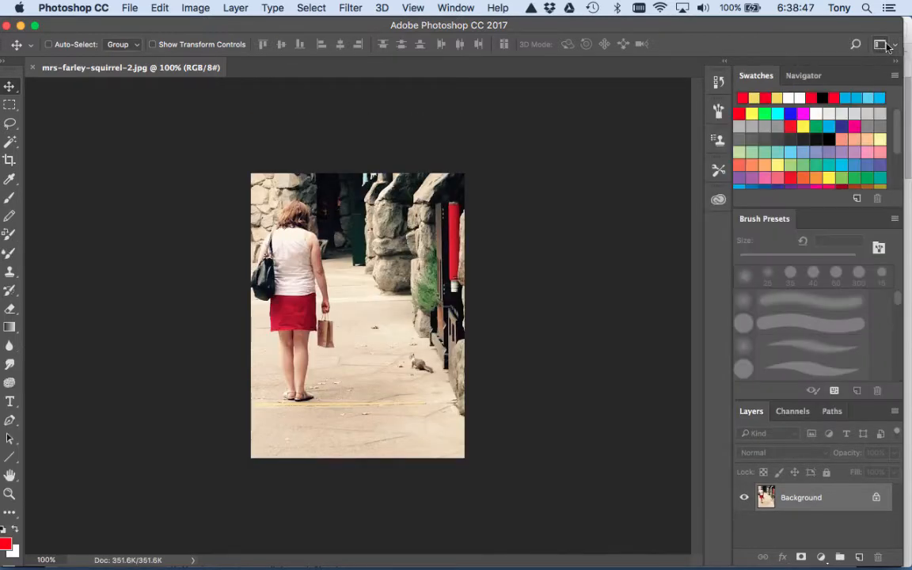
- Switch to the Photography workspace
{"action": "left_click", "coordinate": [883, 45]}
{"action": "left_click", "coordinate": [862, 103]}
{"action": "left_click", "coordinate": [880, 45]}
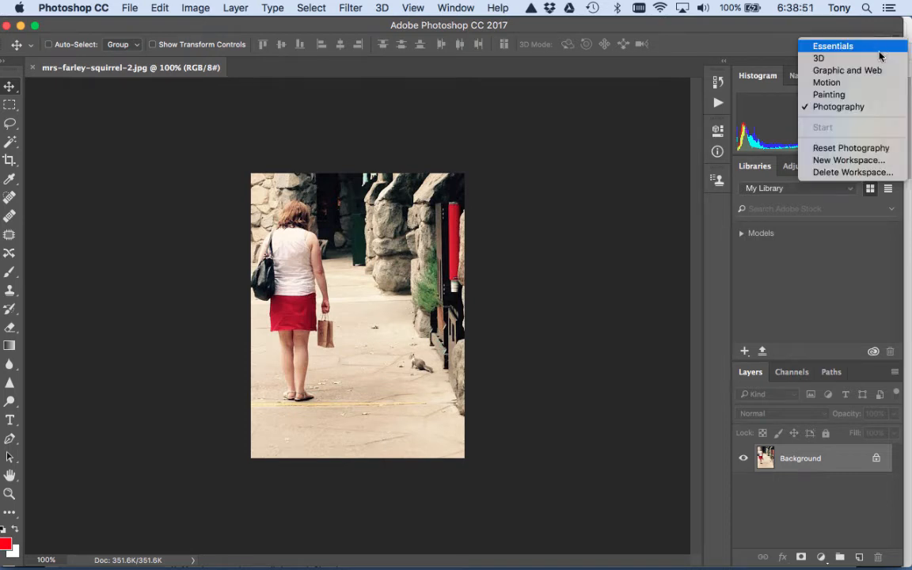
{"action": "left_click", "coordinate": [831, 108]}
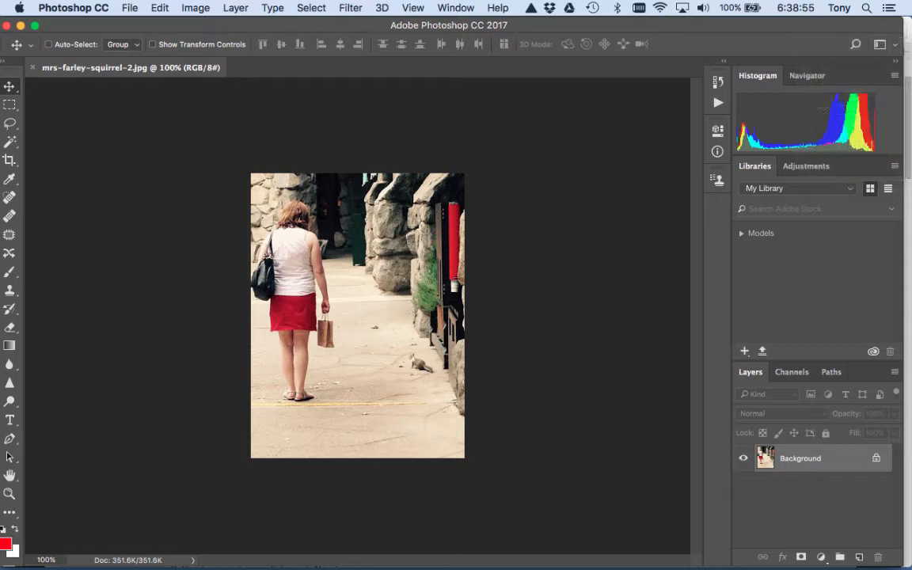
- Detach the Histogram, Navigator, Layers and Tools panels as floating panels, with the tools arranged in two columns
{"action": "left_click_drag", "start_coordinate": [761, 76], "coordinate": [417, 179]}
{"action": "left_click_drag", "start_coordinate": [491, 147], "coordinate": [14, 215]}
{"action": "left_click_drag", "start_coordinate": [750, 327], "coordinate": [112, 499]}
{"action": "left_click_drag", "start_coordinate": [0, 498], "coordinate": [410, 429]}
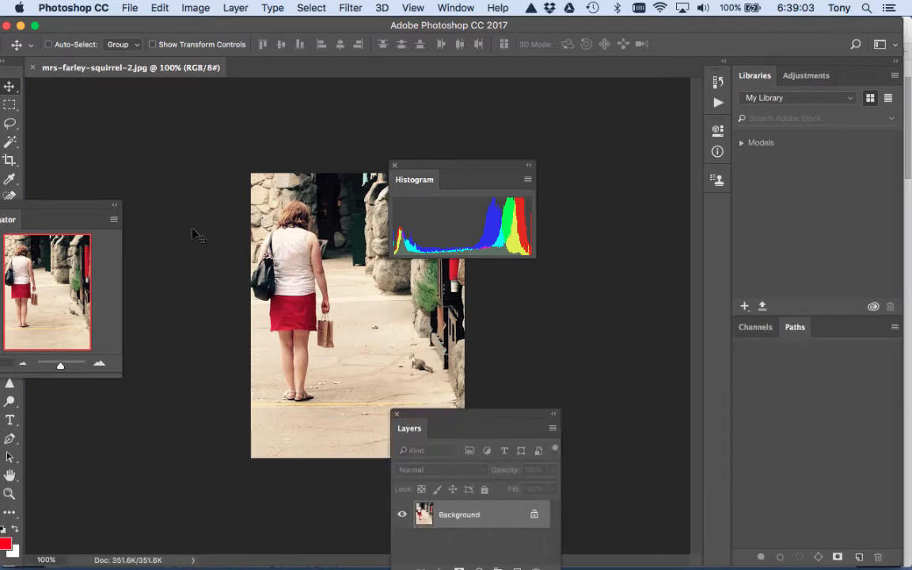
{"action": "left_click", "coordinate": [5, 61]}
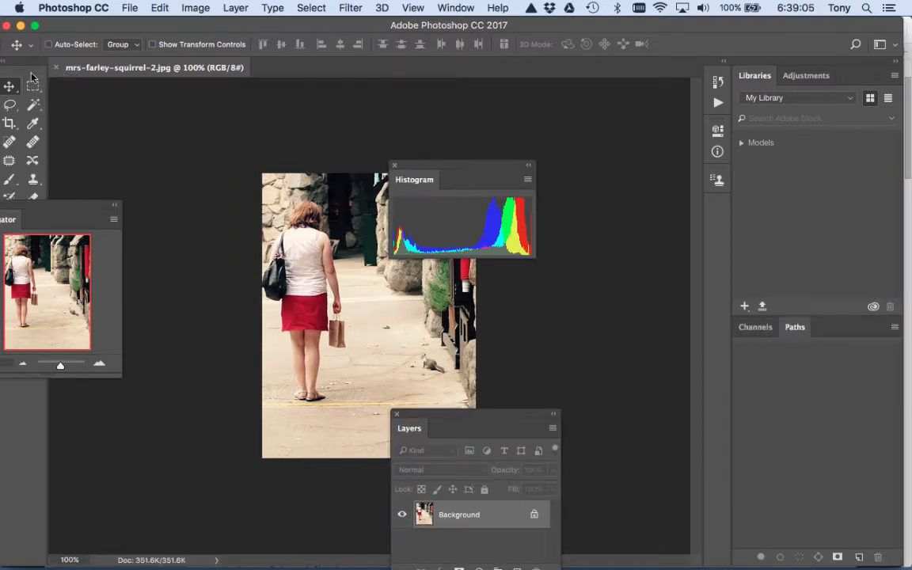
{"action": "left_click_drag", "start_coordinate": [23, 61], "coordinate": [667, 149]}
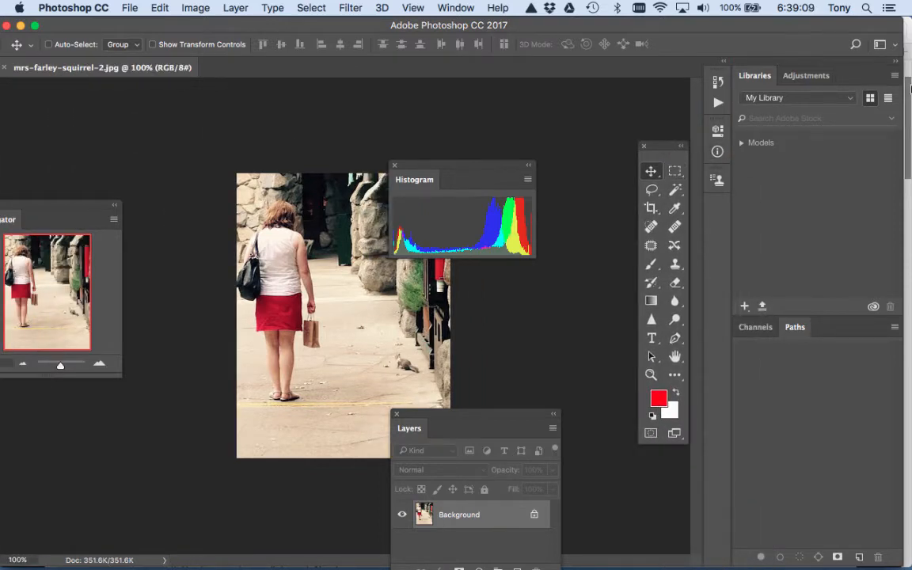
- Reset the Photography workspace to its default panel layout
{"action": "left_click", "coordinate": [888, 45]}
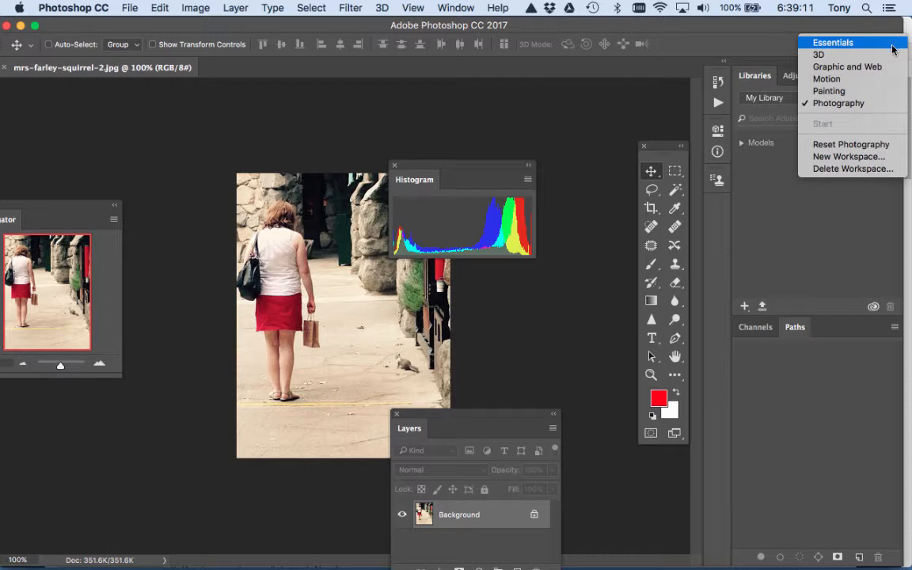
{"action": "left_click", "coordinate": [868, 148]}
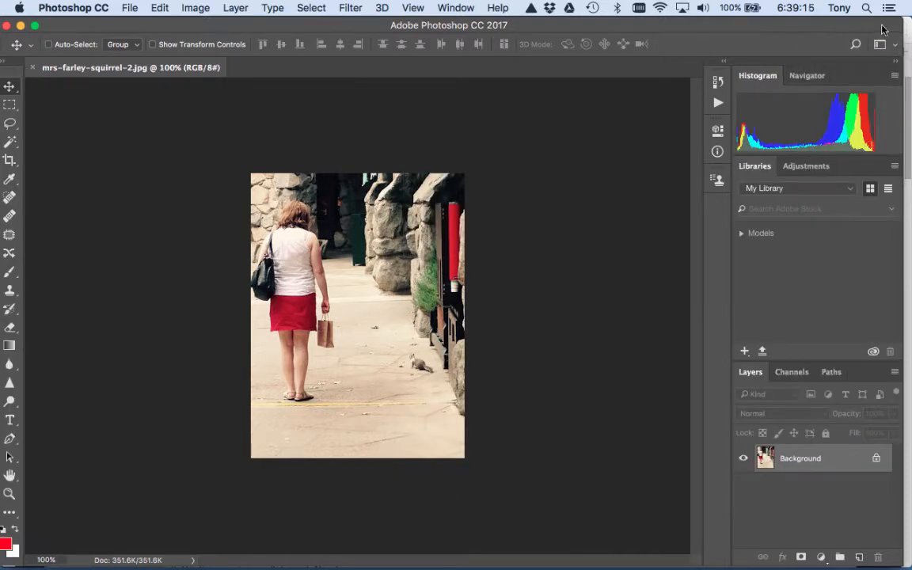
{"action": "left_click", "coordinate": [894, 48]}
{"action": "left_click", "coordinate": [861, 101]}
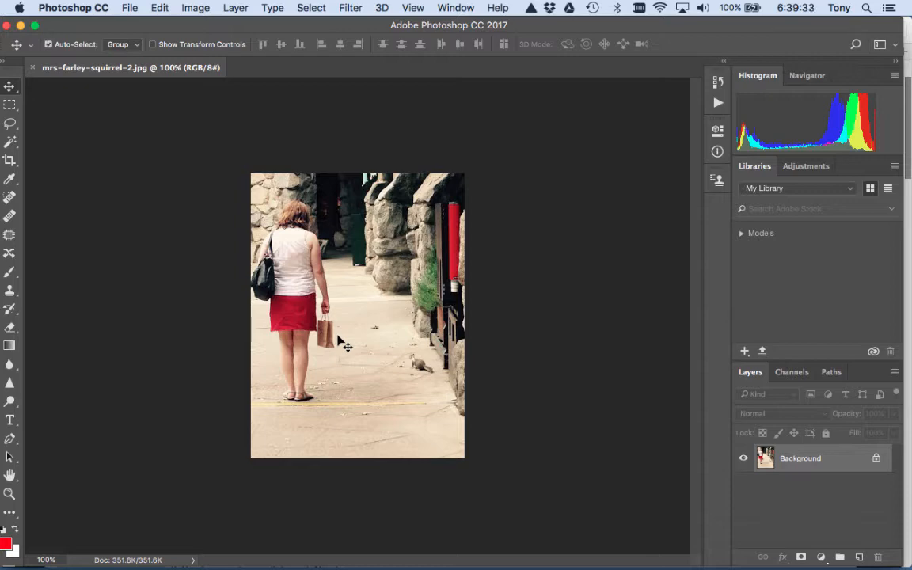
- Create a new empty layer above the Background, keeping the default name, Normal mode and 100% opacity
{"action": "key", "text": "super+plus"}
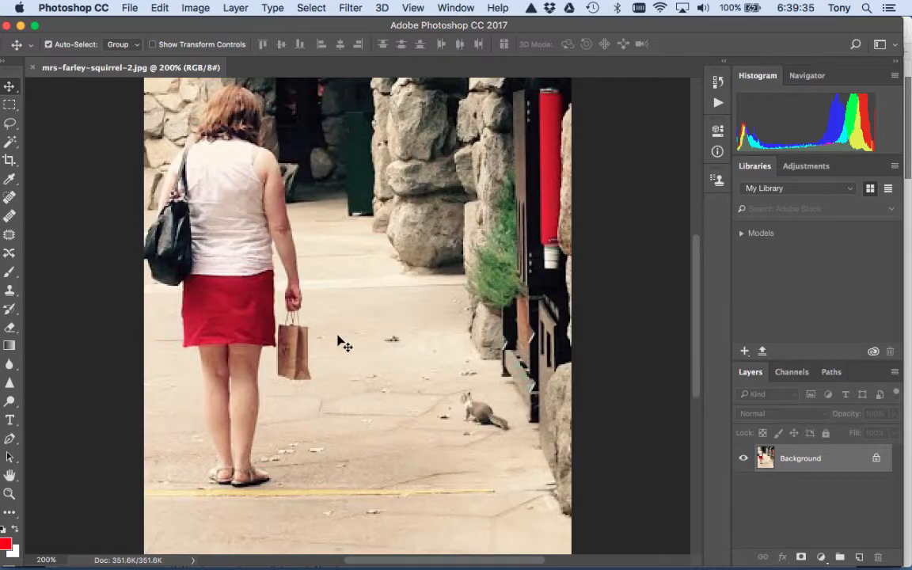
{"action": "key", "text": "super+minus"}
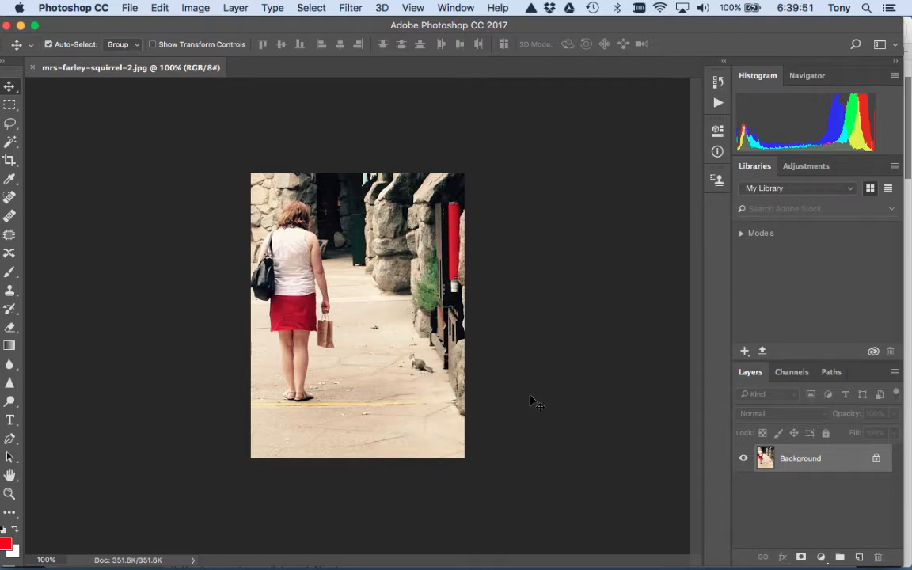
{"action": "key", "text": "super+equal"}
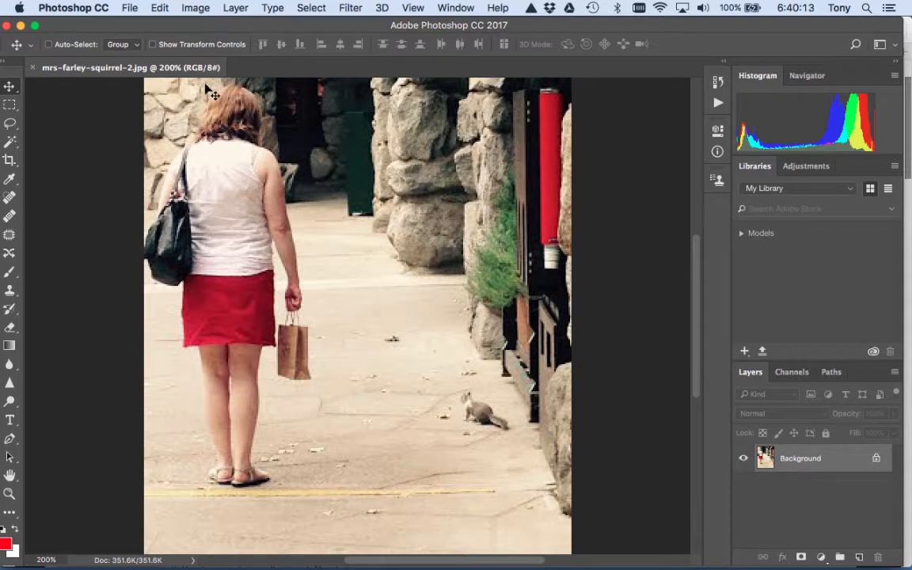
{"action": "left_click", "coordinate": [235, 8]}
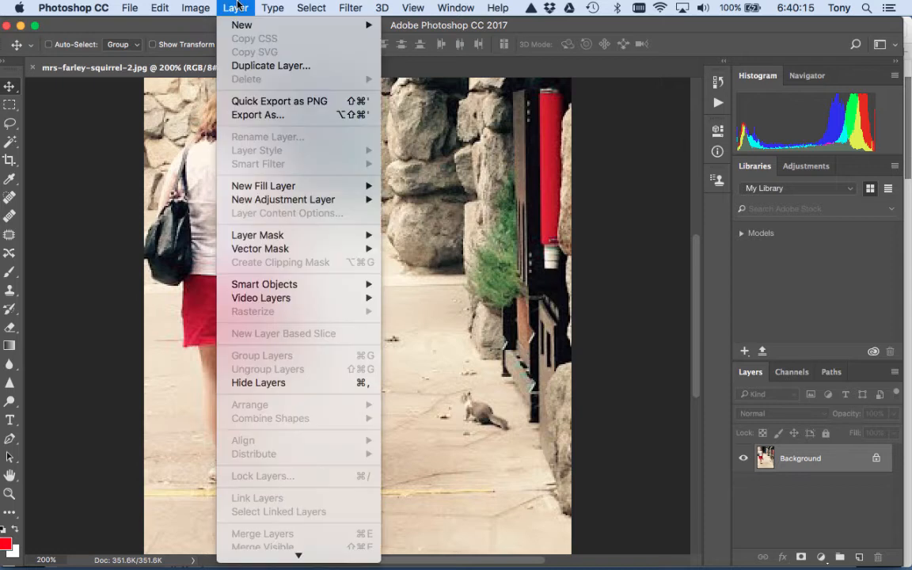
{"action": "left_click", "coordinate": [235, 8]}
{"action": "left_click", "coordinate": [235, 7]}
{"action": "mouse_move", "coordinate": [241, 25]}
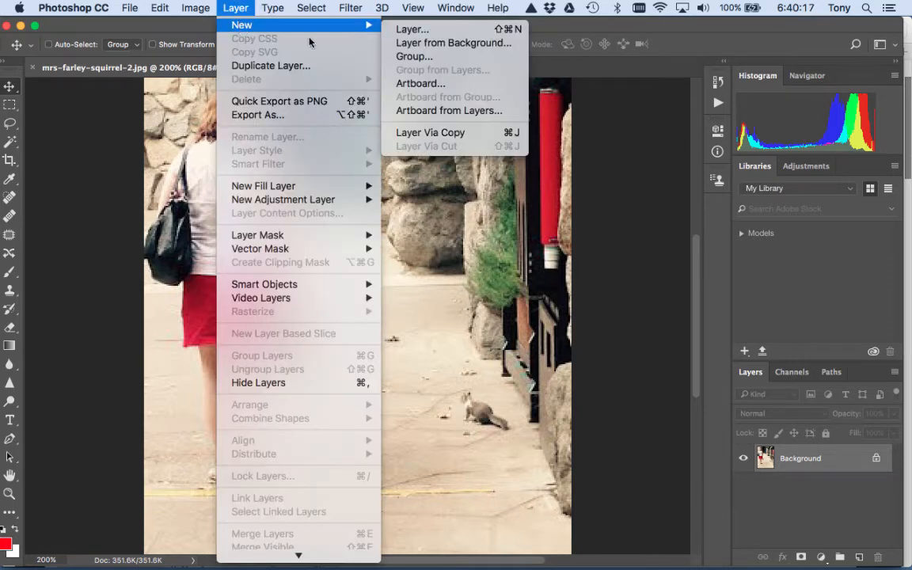
{"action": "left_click", "coordinate": [435, 31]}
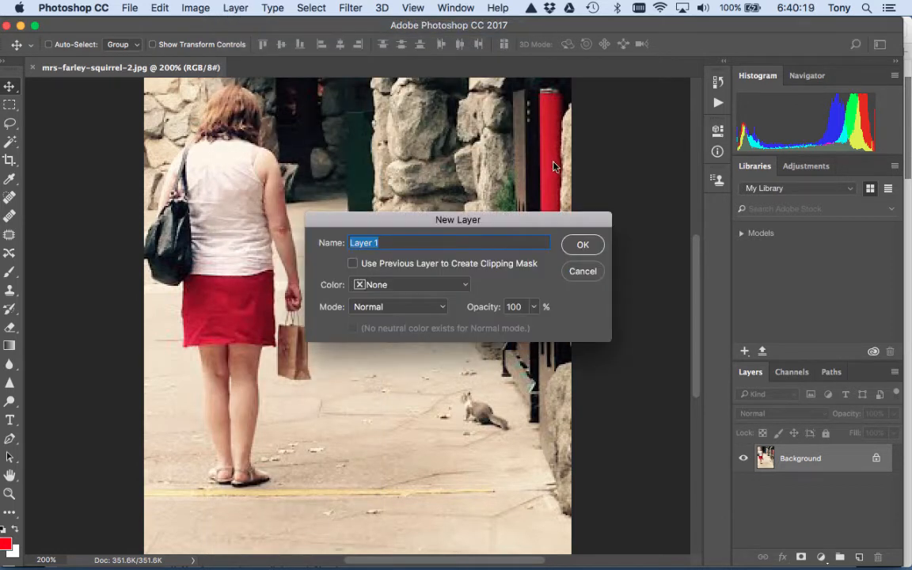
{"action": "left_click", "coordinate": [582, 245]}
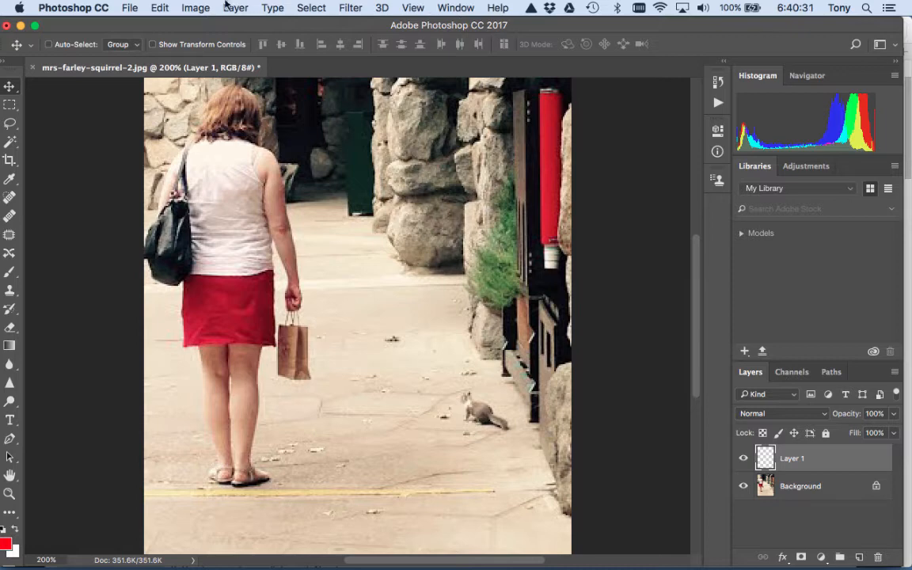
{"action": "left_click", "coordinate": [236, 7]}
{"action": "mouse_move", "coordinate": [243, 30]}
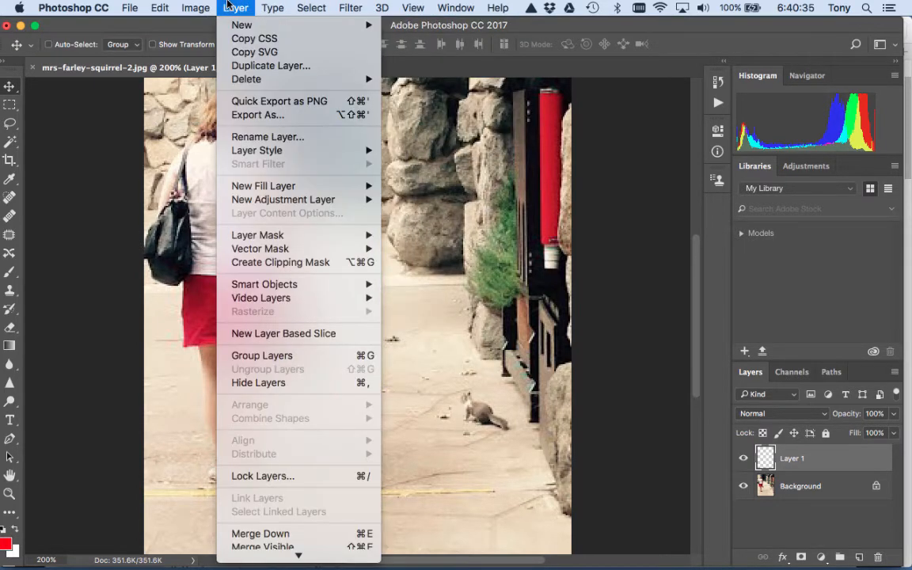
{"action": "left_click", "coordinate": [87, 156]}
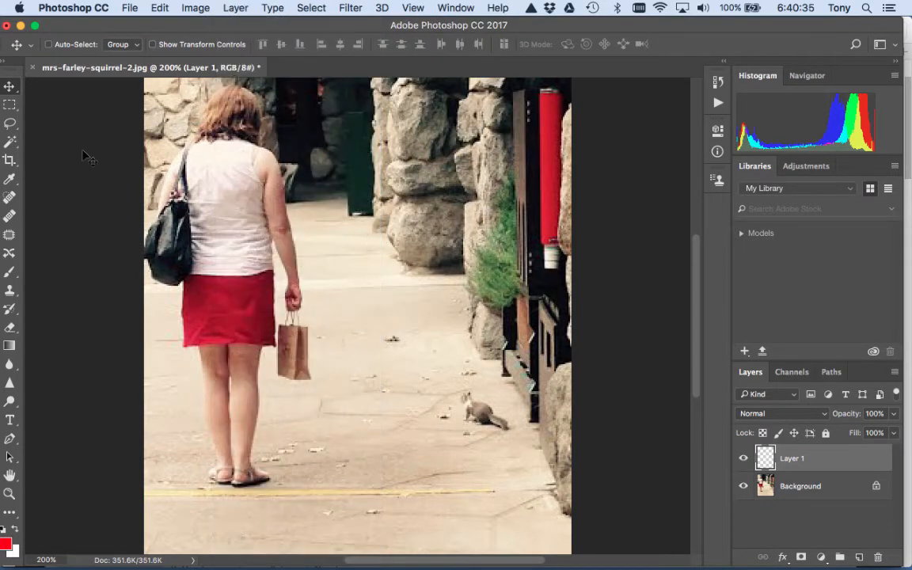
- Paint a copy of the squirrel on Layer 1 just left of the original, using the Clone Stamp sampled at its tail
{"action": "left_click", "coordinate": [10, 290]}
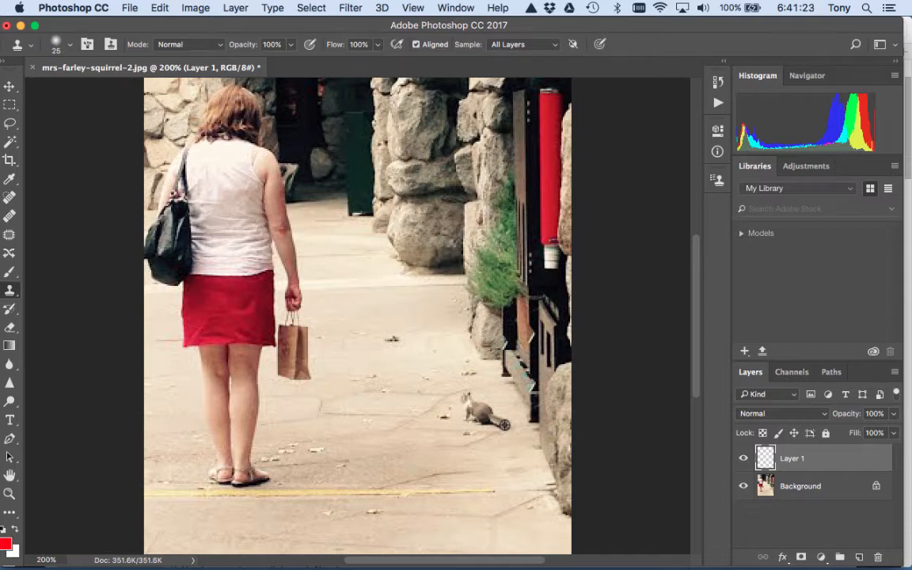
{"action": "left_click", "coordinate": [504, 425]}
{"action": "left_click", "coordinate": [444, 421]}
{"action": "left_click_drag", "start_coordinate": [414, 410], "coordinate": [396, 398]}
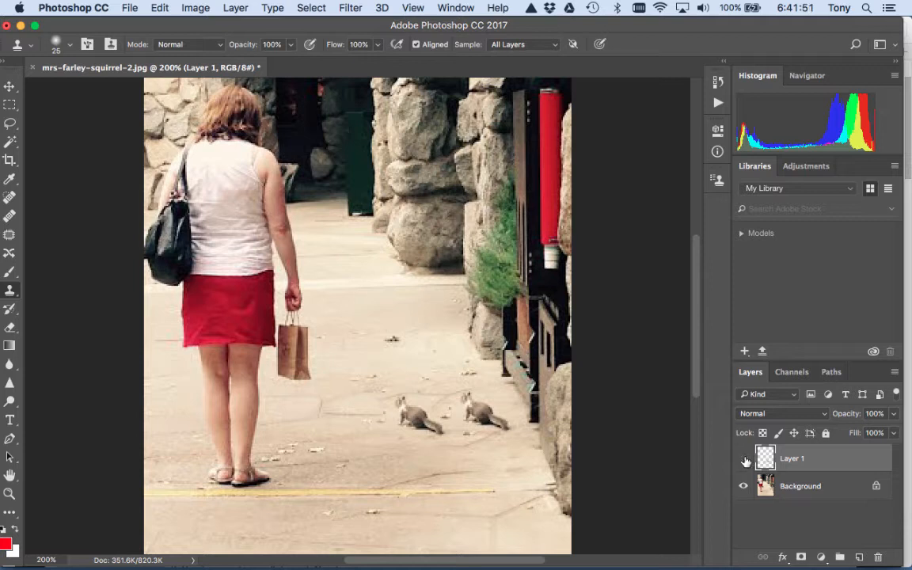
- Compare the photo with and without the cloned squirrel by toggling the visibility of Layer 1
{"action": "left_click", "coordinate": [745, 459]}
{"action": "left_click", "coordinate": [744, 460]}
{"action": "left_click", "coordinate": [744, 460]}
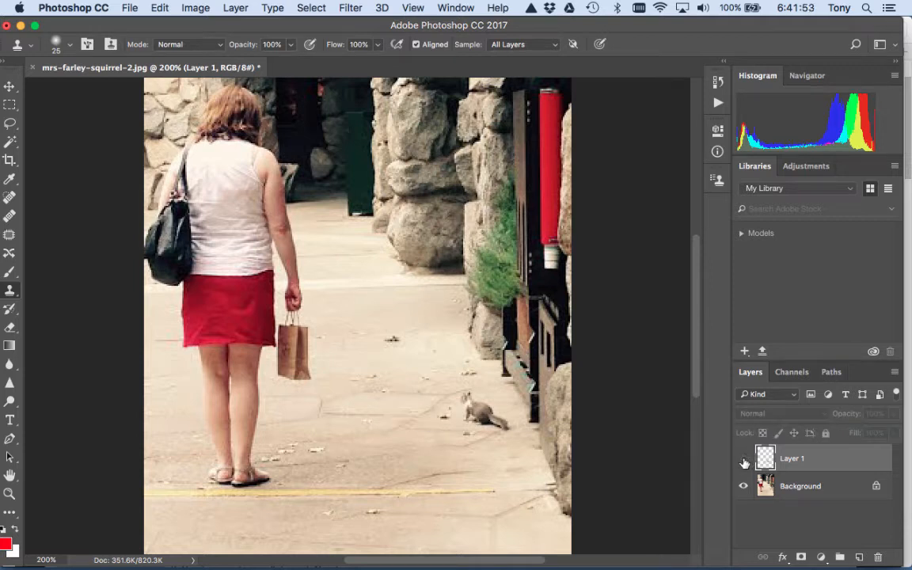
{"action": "left_click", "coordinate": [744, 460]}
{"action": "left_click", "coordinate": [744, 460]}
{"action": "left_click", "coordinate": [744, 460]}
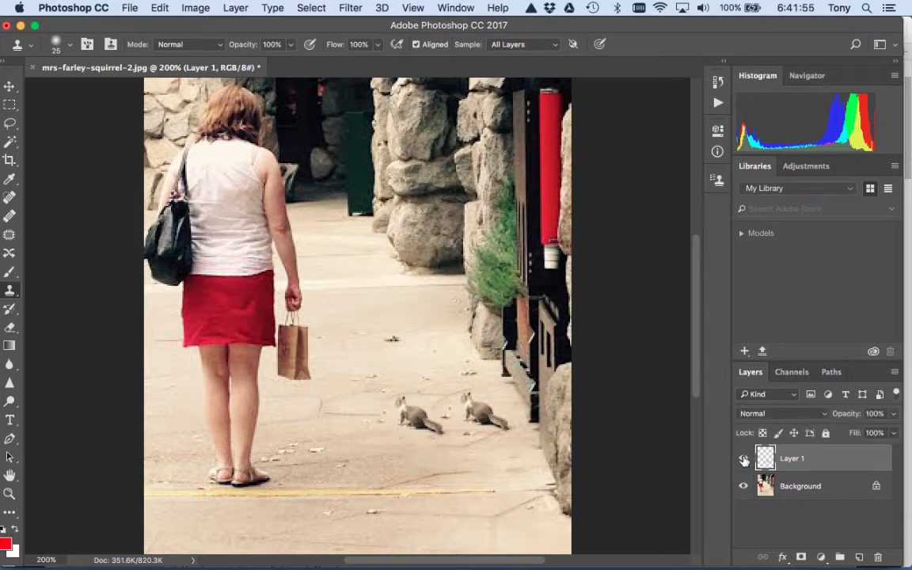
{"action": "left_click", "coordinate": [744, 461]}
{"action": "left_click", "coordinate": [744, 461]}
- Move the cloned squirrel on Layer 1 slightly up and farther left of the original squirrel
{"action": "left_click", "coordinate": [9, 87]}
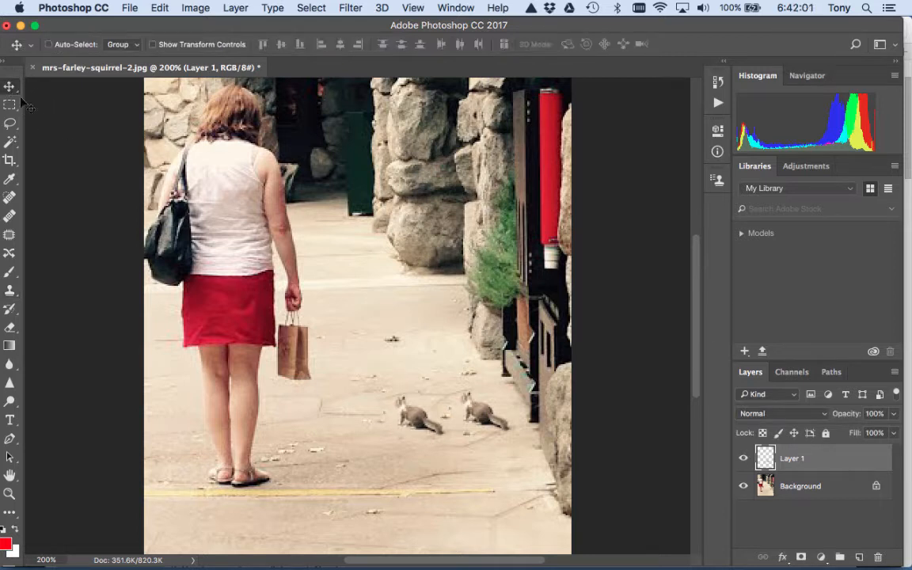
{"action": "mouse_move", "coordinate": [400, 410]}
{"action": "left_mouse_down"}
{"action": "mouse_move", "coordinate": [413, 314]}
{"action": "mouse_move", "coordinate": [342, 253]}
{"action": "mouse_move", "coordinate": [337, 238]}
{"action": "mouse_move", "coordinate": [357, 372]}
{"action": "mouse_move", "coordinate": [355, 428]}
{"action": "mouse_move", "coordinate": [486, 459]}
{"action": "mouse_move", "coordinate": [440, 418]}
{"action": "mouse_move", "coordinate": [396, 398]}
{"action": "left_mouse_up"}
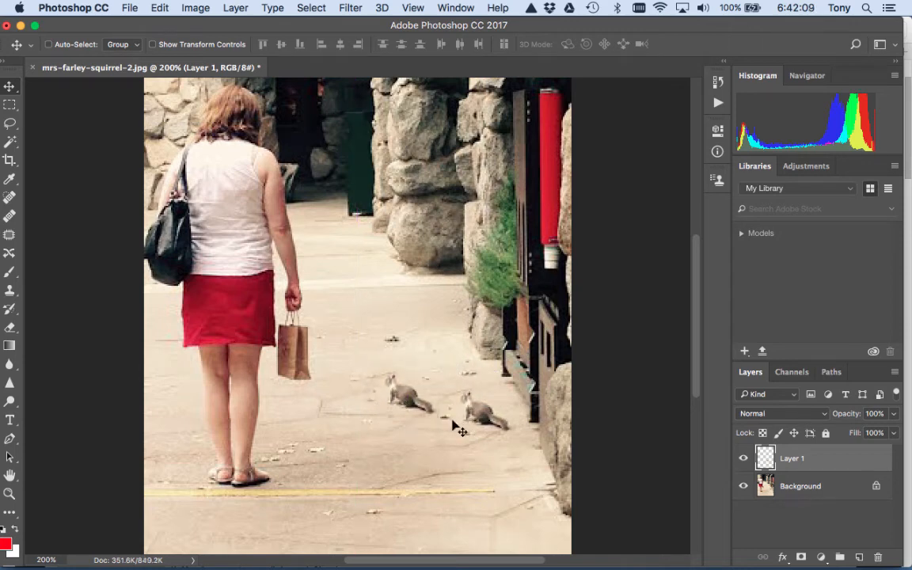
{"action": "left_click_drag", "start_coordinate": [372, 357], "coordinate": [400, 365]}
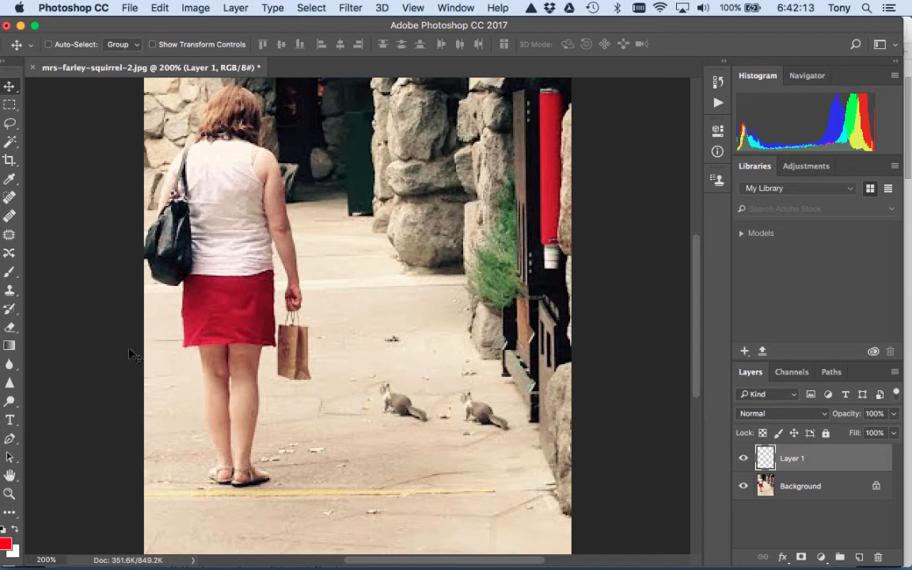
- Set up the Eraser with a 10 px brush for cleaning up the cloned squirrel on Layer 1
{"action": "left_click", "coordinate": [10, 328]}
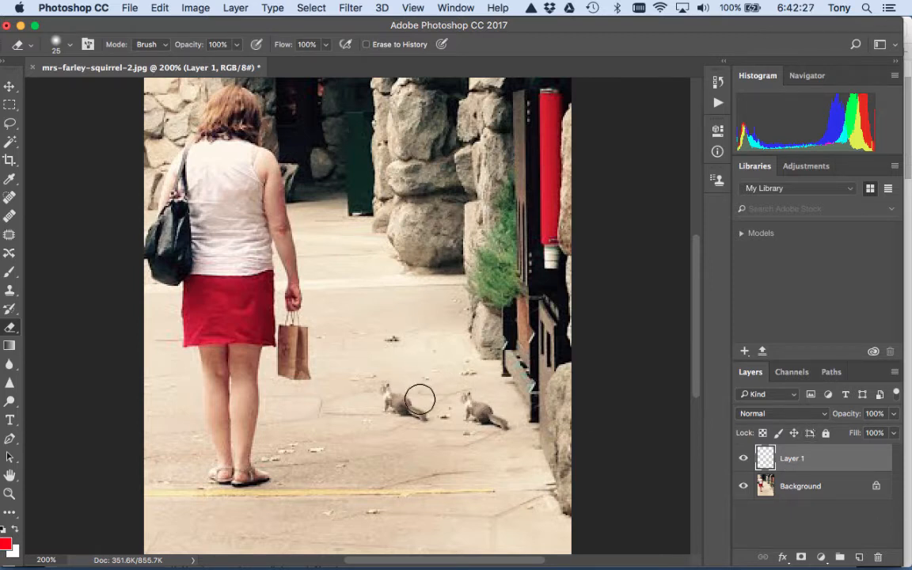
{"action": "key", "text": "bracketleft"}
{"action": "key", "text": "bracketleft"}
{"action": "key", "text": "bracketleft"}
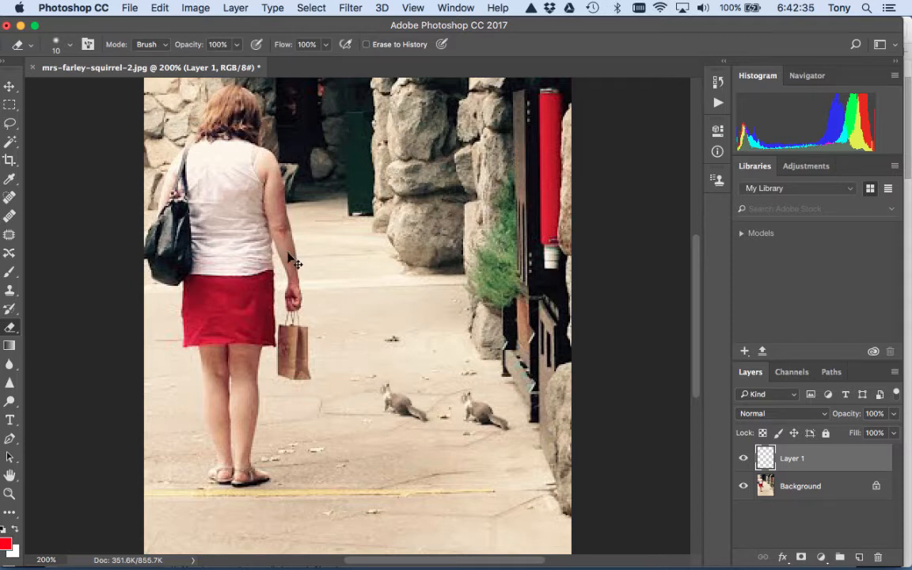
- Scale the cloned squirrel on Layer 1 to about 79%, rotate it about -1.1°, and place it just below the original squirrel
{"action": "key", "text": "super+t"}
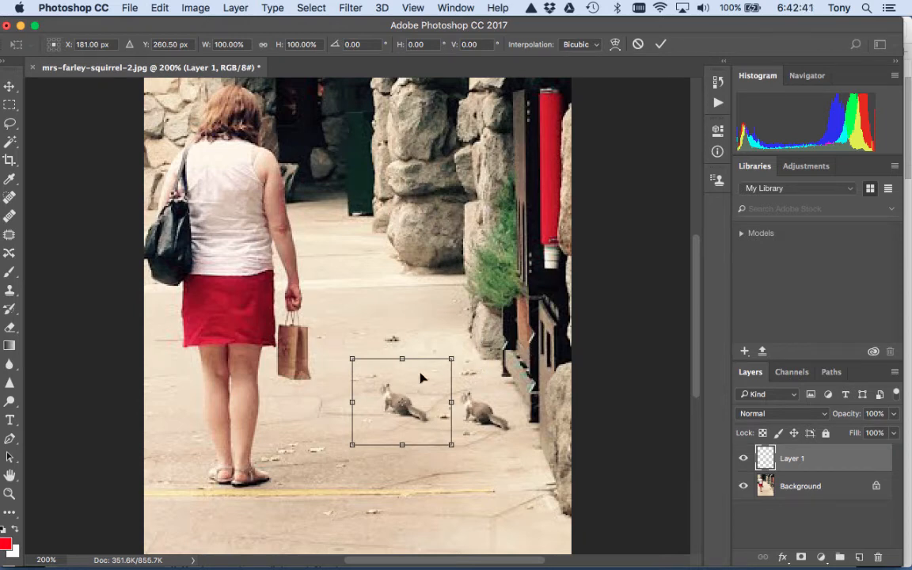
{"action": "left_click_drag", "start_coordinate": [451, 358], "coordinate": [339, 358]}
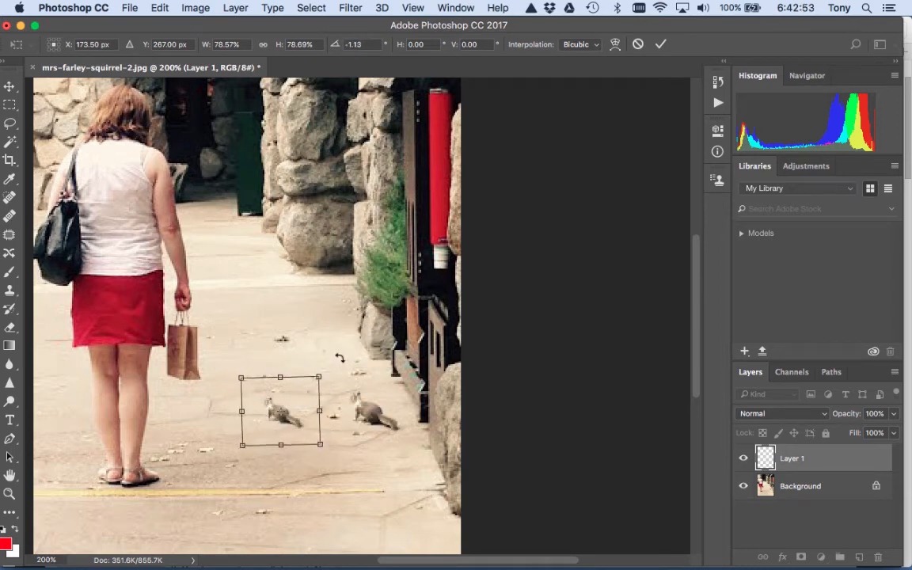
{"action": "left_click_drag", "start_coordinate": [292, 396], "coordinate": [364, 427]}
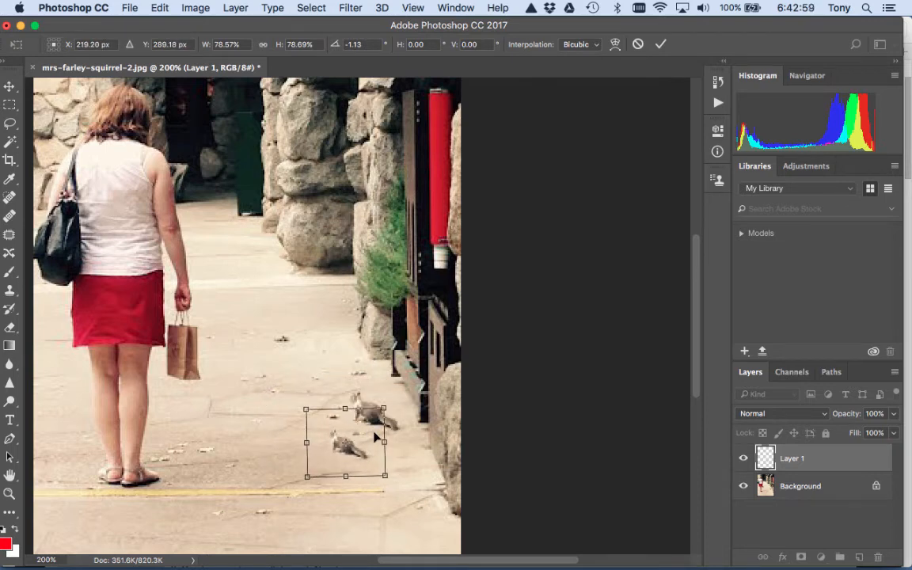
{"action": "key", "text": "Return"}
{"action": "key", "text": "e"}
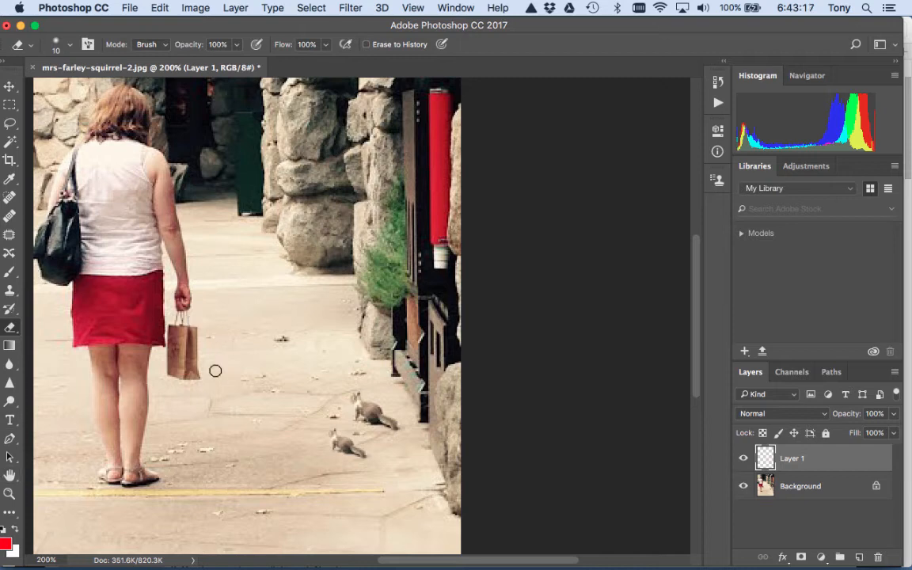
- Remove the paper bag and its handles below the woman's hand by cloning nearby pavement over them on Layer 1
{"action": "left_click", "coordinate": [10, 290]}
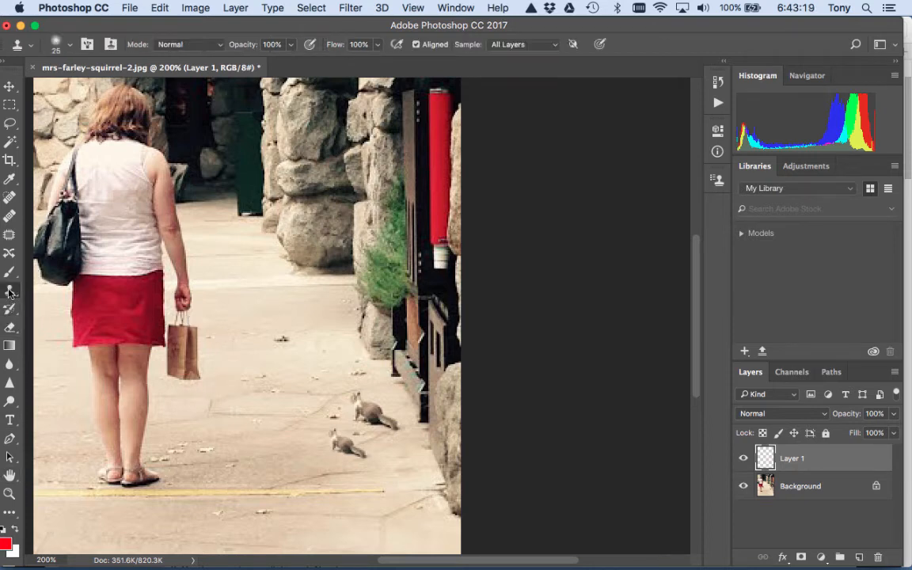
{"action": "left_click", "coordinate": [229, 335], "text": "alt"}
{"action": "mouse_move", "coordinate": [192, 340]}
{"action": "left_mouse_down"}
{"action": "mouse_move", "coordinate": [192, 381]}
{"action": "mouse_move", "coordinate": [182, 331]}
{"action": "mouse_move", "coordinate": [174, 376]}
{"action": "mouse_move", "coordinate": [185, 331]}
{"action": "left_mouse_up"}
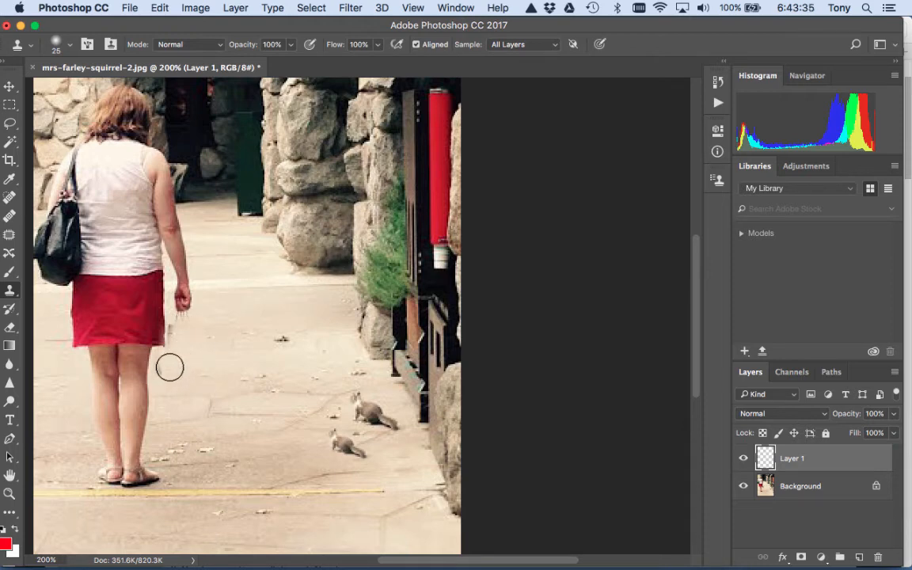
{"action": "mouse_move", "coordinate": [174, 371]}
{"action": "left_mouse_down"}
{"action": "mouse_move", "coordinate": [165, 366]}
{"action": "mouse_move", "coordinate": [183, 364]}
{"action": "mouse_move", "coordinate": [138, 368]}
{"action": "mouse_move", "coordinate": [138, 360]}
{"action": "mouse_move", "coordinate": [160, 425]}
{"action": "mouse_move", "coordinate": [181, 428]}
{"action": "left_mouse_up"}
{"action": "key", "text": "super+z"}
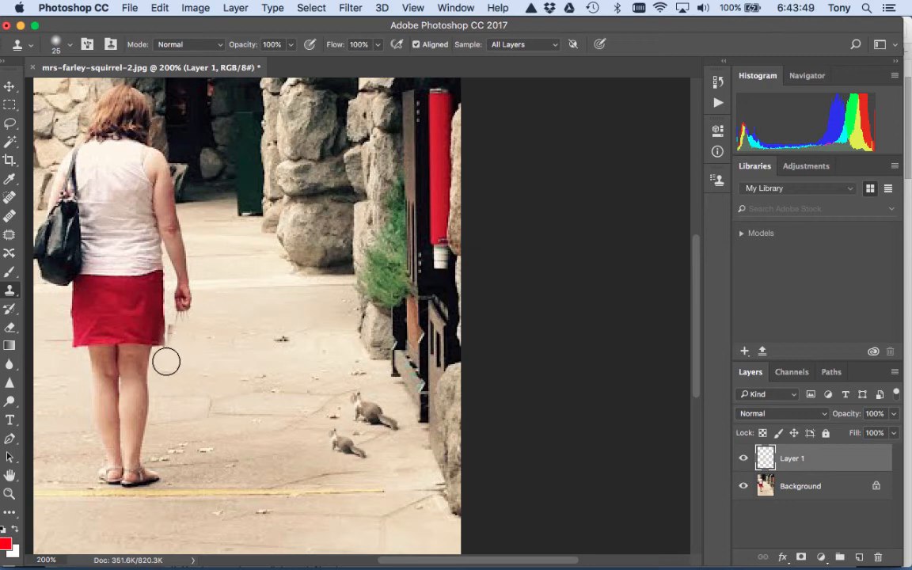
{"action": "left_click_drag", "start_coordinate": [179, 327], "coordinate": [183, 325]}
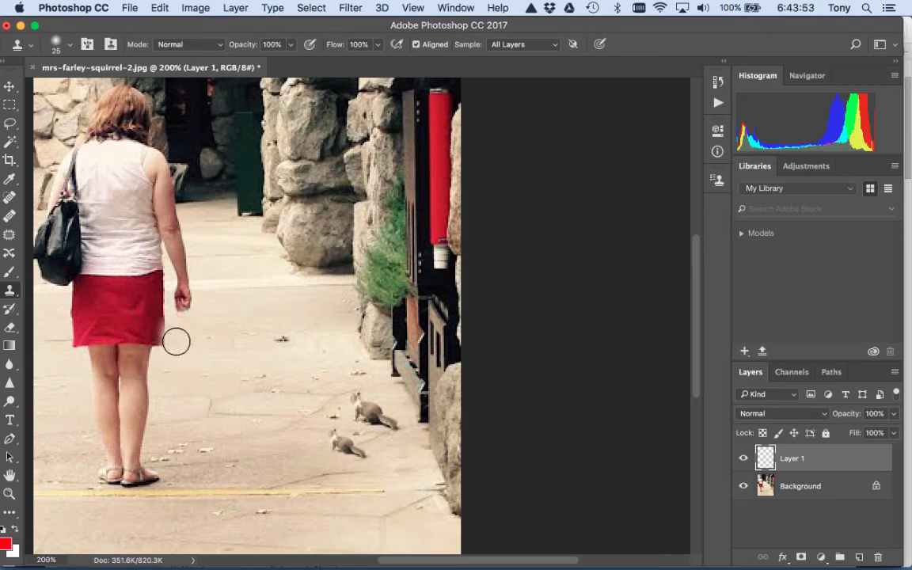
{"action": "left_click", "coordinate": [55, 45]}
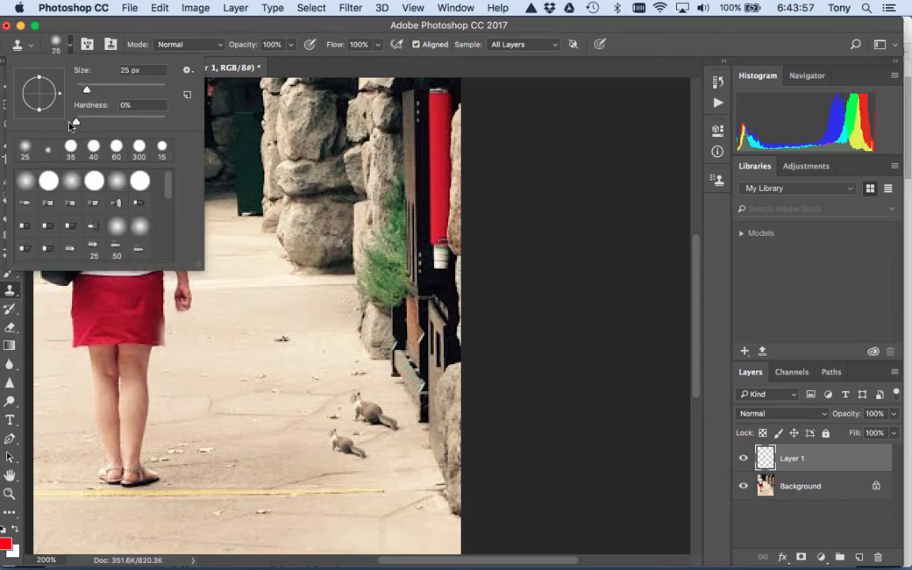
{"action": "left_click_drag", "start_coordinate": [73, 122], "coordinate": [90, 130]}
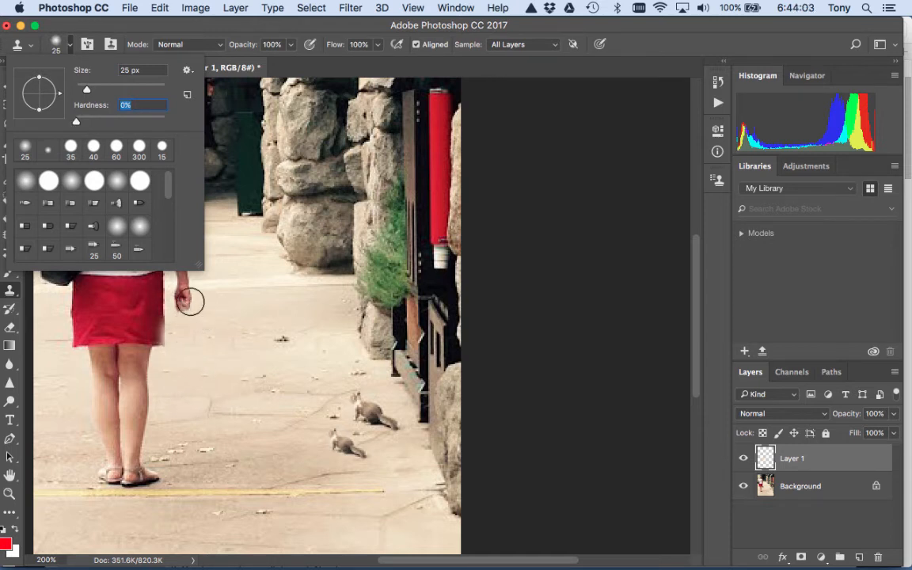
{"action": "left_click_drag", "start_coordinate": [79, 125], "coordinate": [160, 158]}
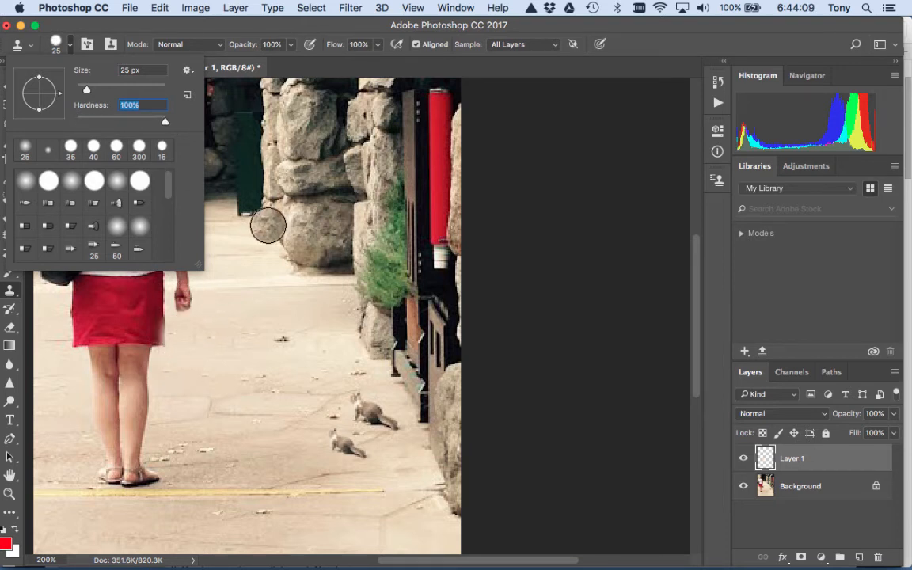
{"action": "key", "text": "Escape"}
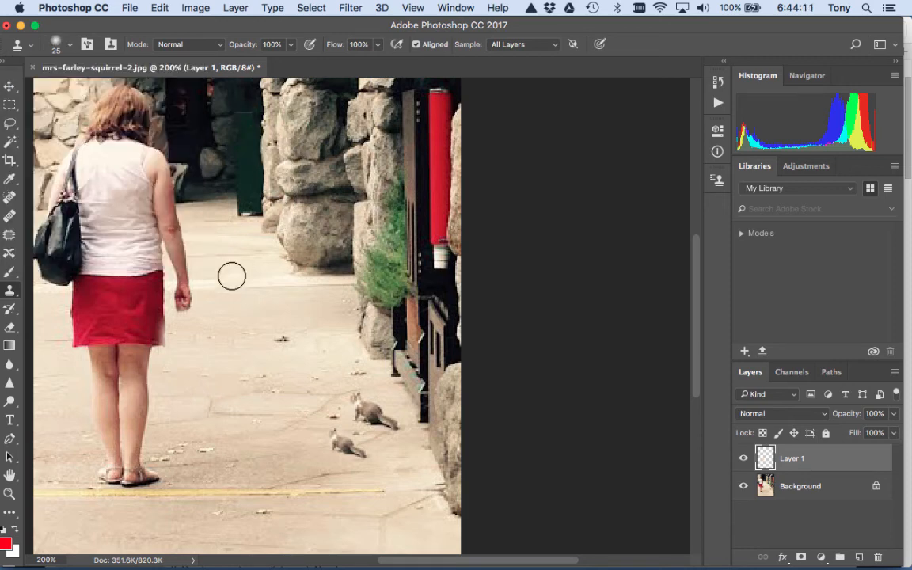
{"action": "left_click", "coordinate": [267, 234]}
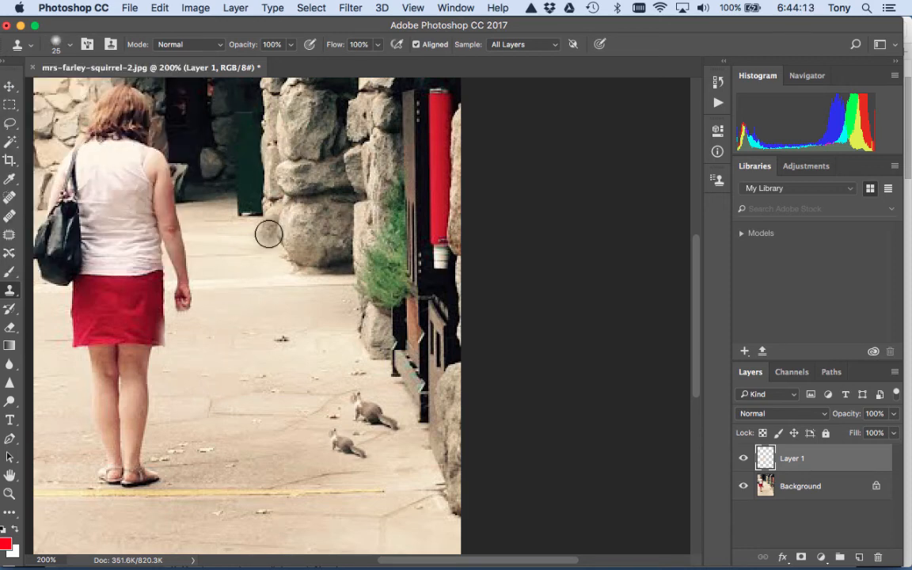
{"action": "key", "text": "super+z"}
- Reduce the Clone Stamp brush to 9 px and retouch the blurred edge of the red skirt
{"action": "key", "text": "bracketleft"}
{"action": "key", "text": "bracketleft"}
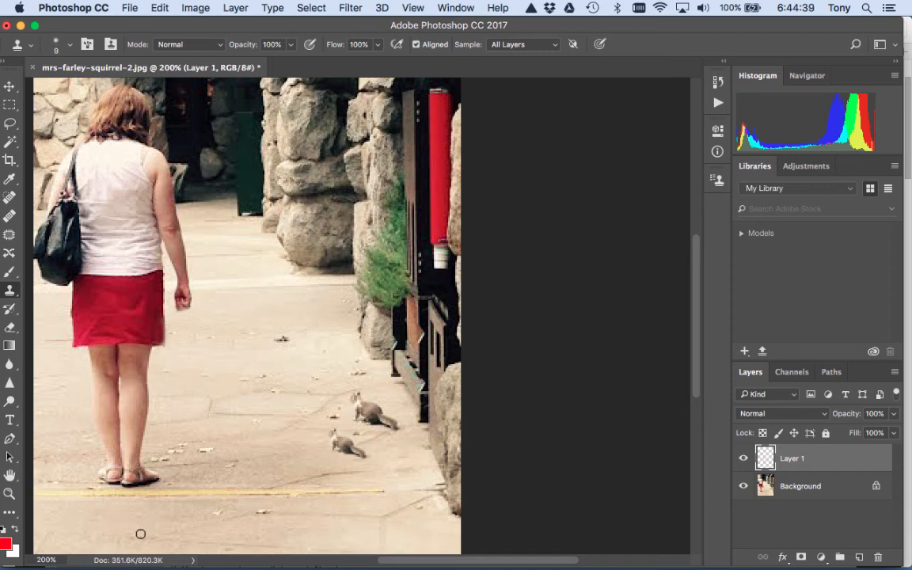
- Remove the yellow line across the pavement with a 20 px Clone Stamp brush, sampling the ground just below its left end
{"action": "key", "text": "bracketright"}
{"action": "key", "text": "bracketright"}
{"action": "left_click", "coordinate": [43, 513], "text": "alt"}
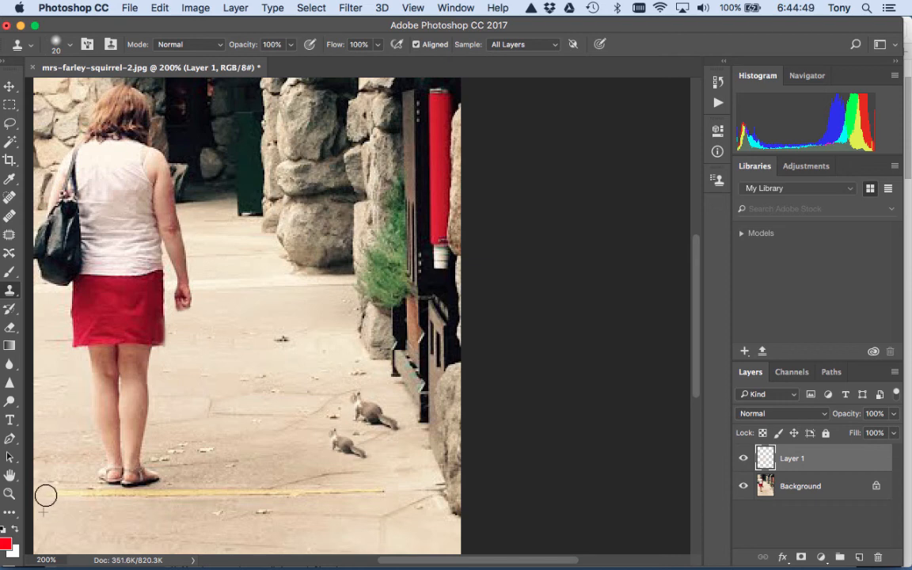
{"action": "left_click_drag", "start_coordinate": [45, 495], "coordinate": [437, 492]}
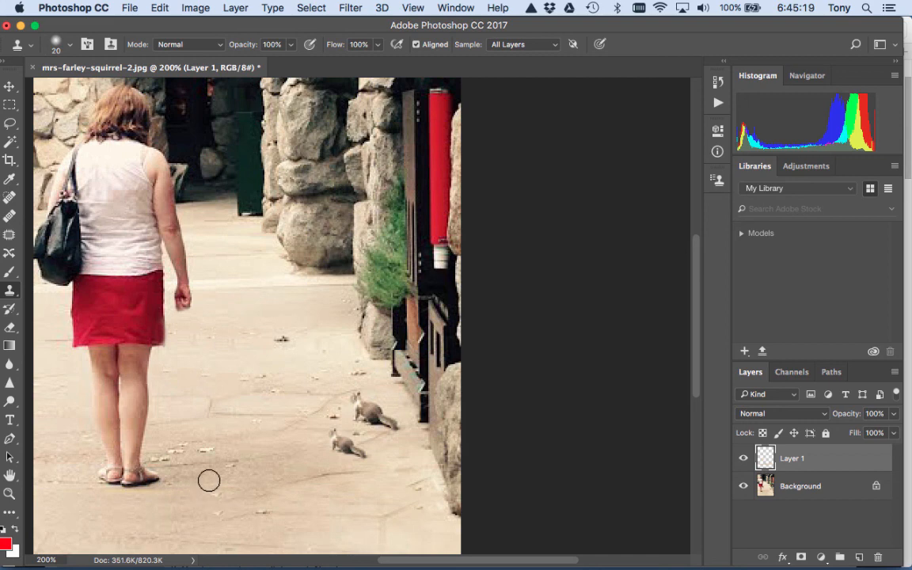
{"action": "scroll", "coordinate": [311, 456], "scroll_direction": "down", "scroll_amount": 2}
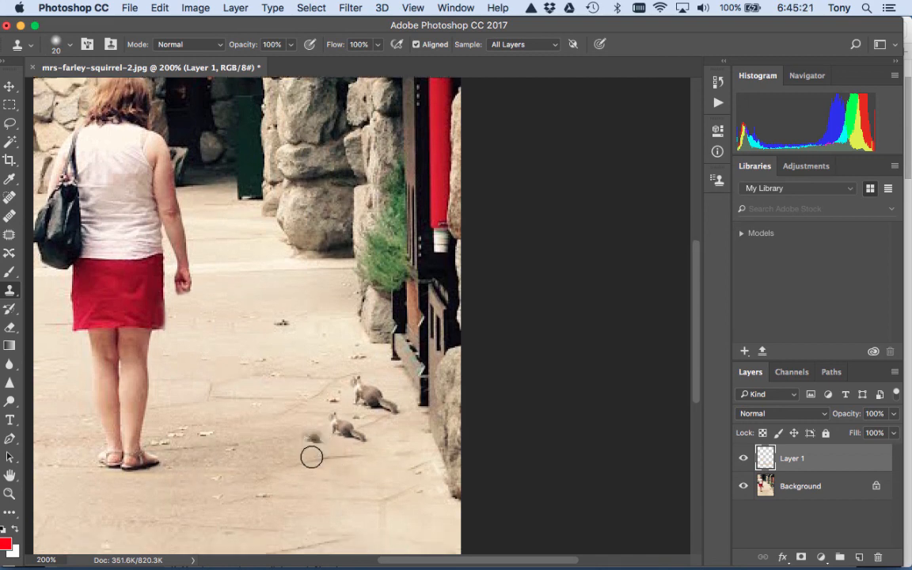
{"action": "scroll", "coordinate": [309, 455], "scroll_direction": "up", "scroll_amount": 1}
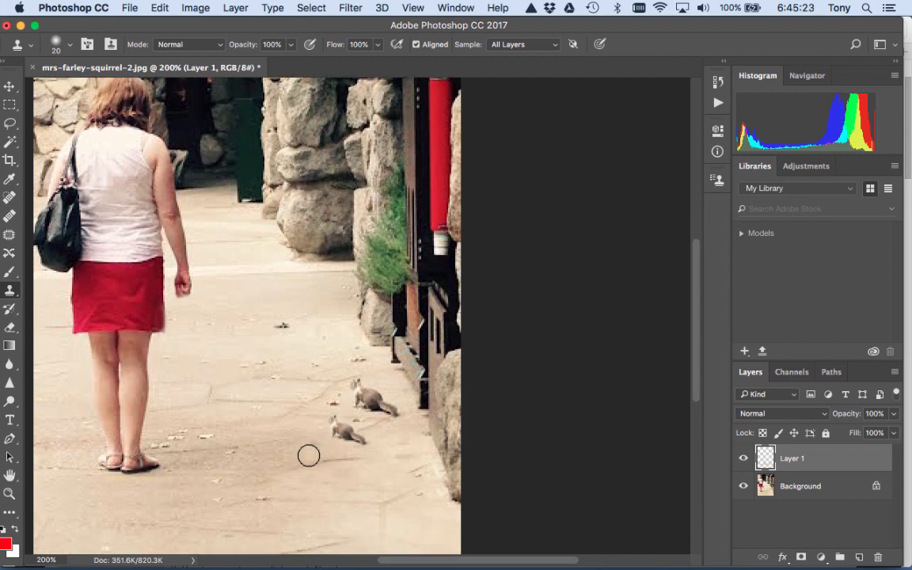